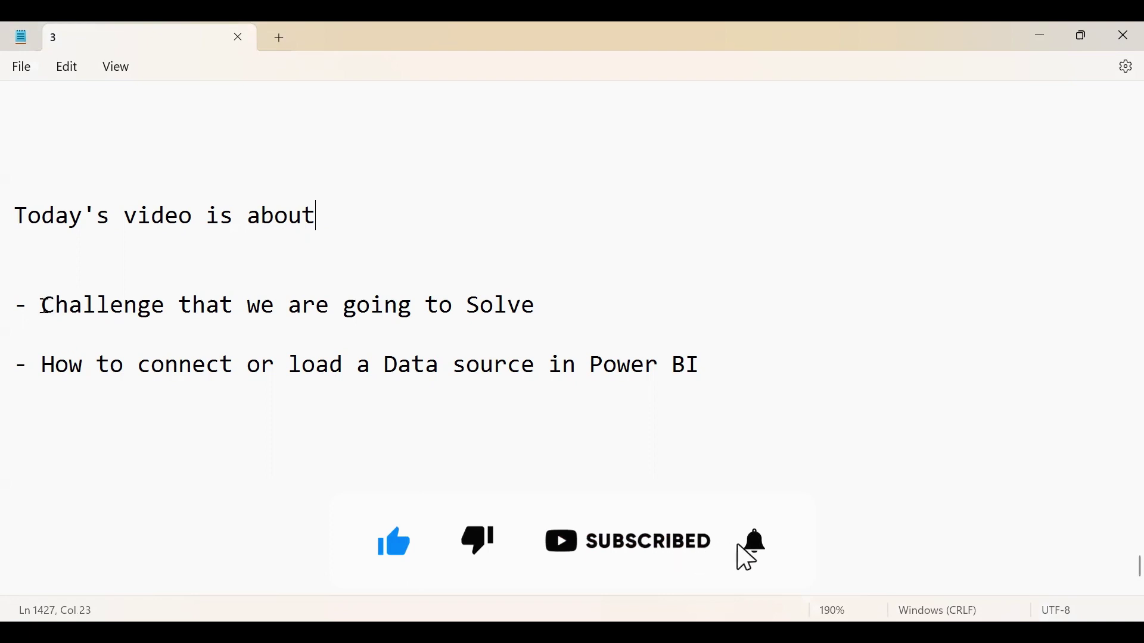
Step: Highlight the Challenge and Power BI bullets of the brief while explaining them
{"action": "left_click_drag", "start_coordinate": [43, 306], "coordinate": [522, 307]}
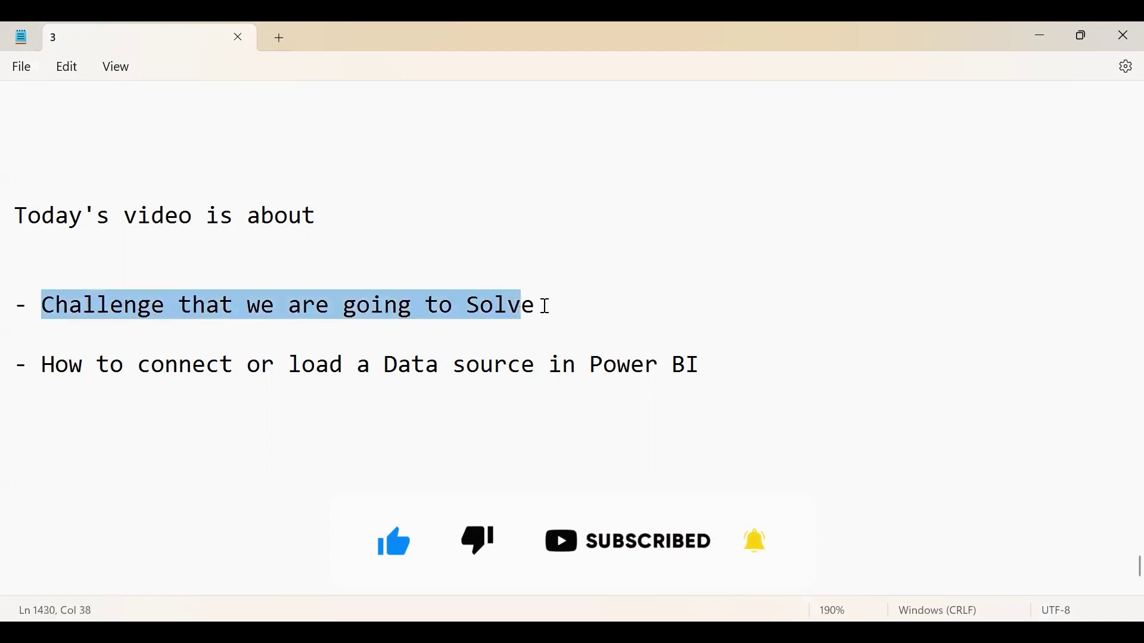
{"action": "left_click", "coordinate": [544, 307]}
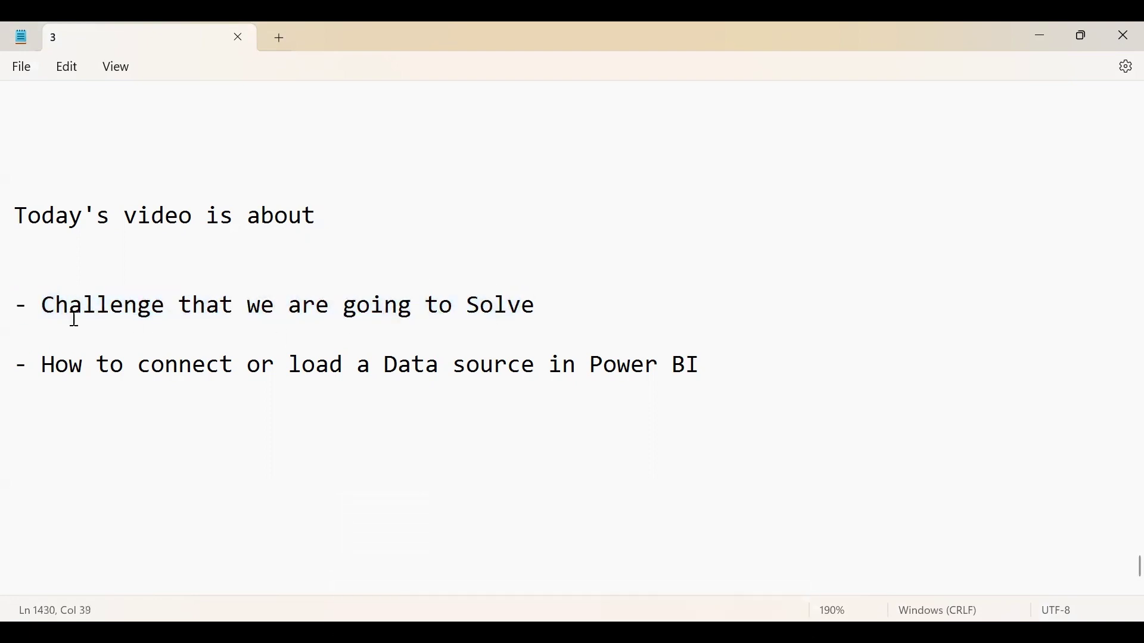
{"action": "left_click_drag", "start_coordinate": [39, 305], "coordinate": [176, 306]}
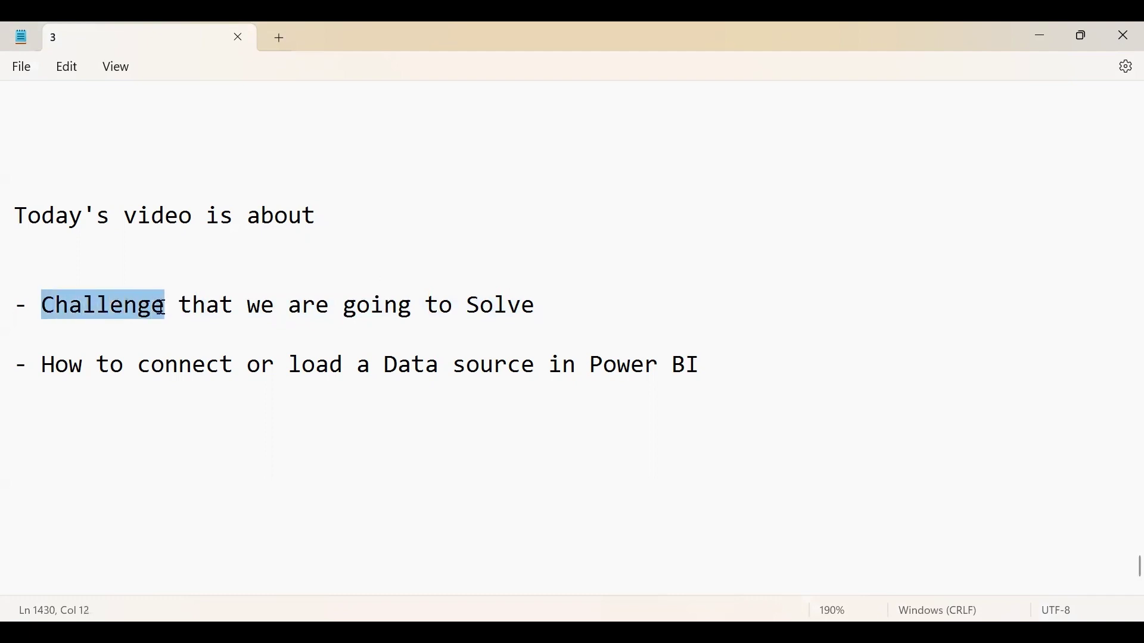
{"action": "key", "text": "End"}
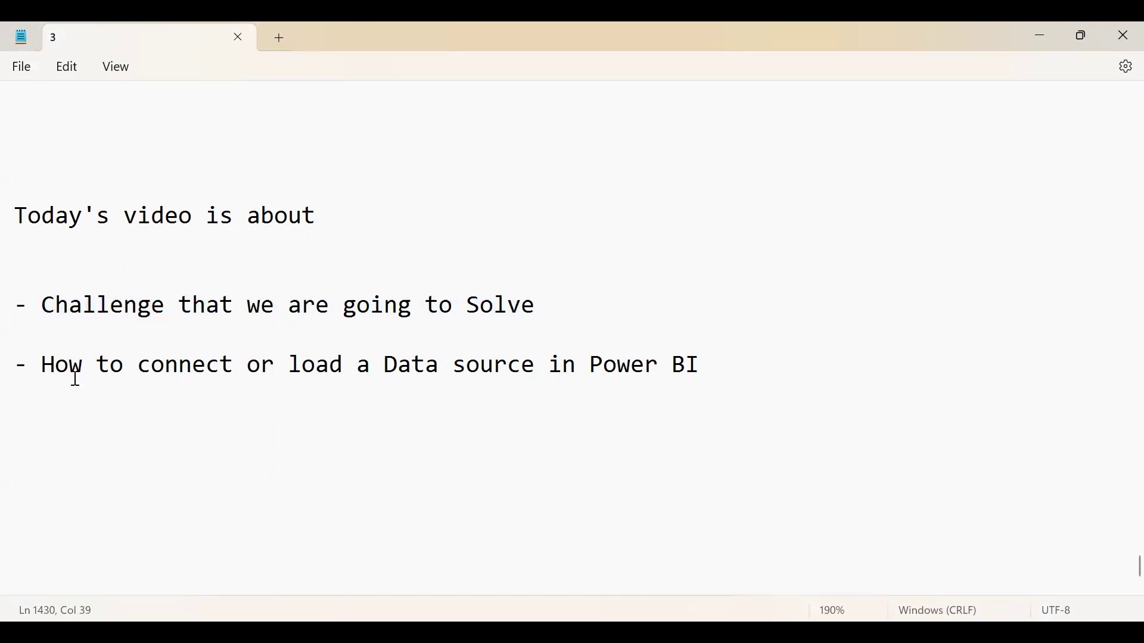
{"action": "left_click_drag", "start_coordinate": [42, 364], "coordinate": [342, 360]}
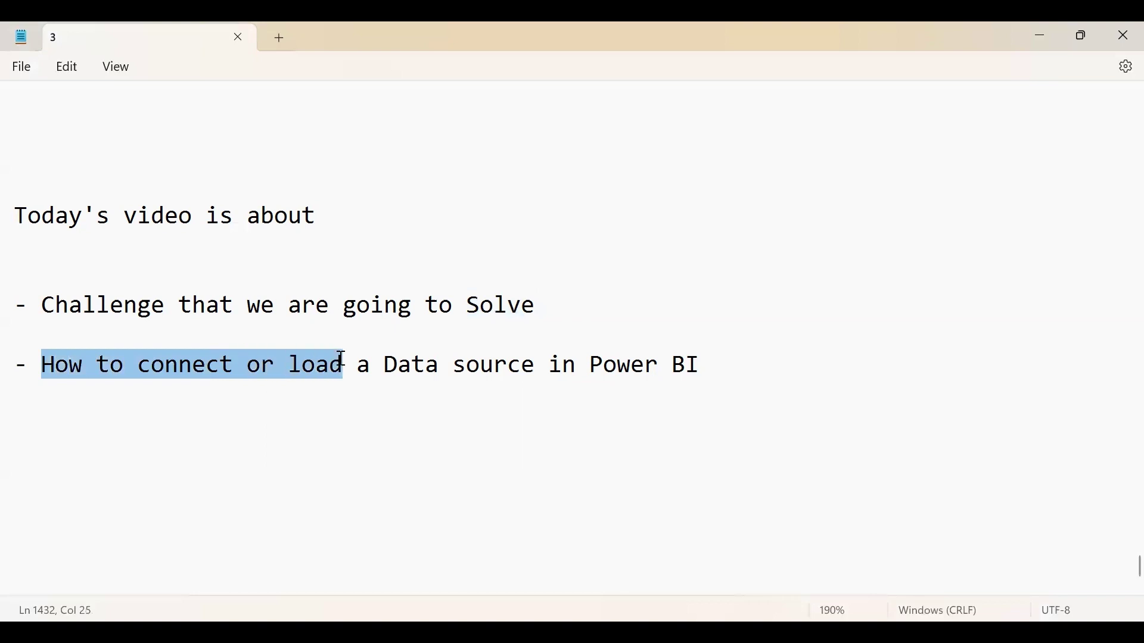
{"action": "left_click", "coordinate": [749, 365]}
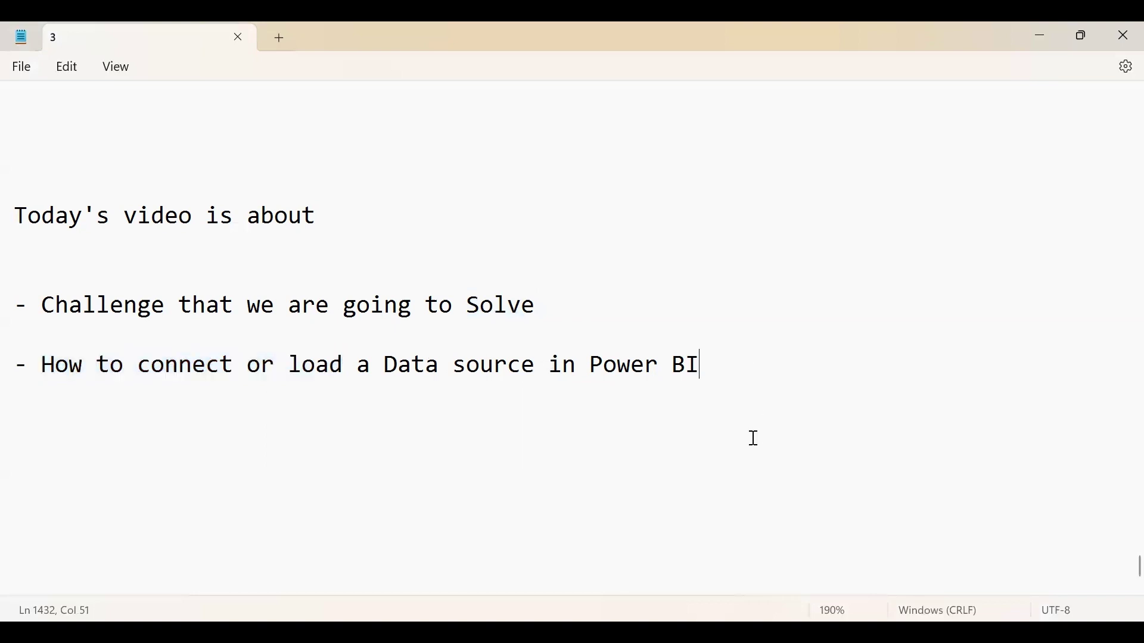
{"action": "left_click_drag", "start_coordinate": [706, 391], "coordinate": [51, 377]}
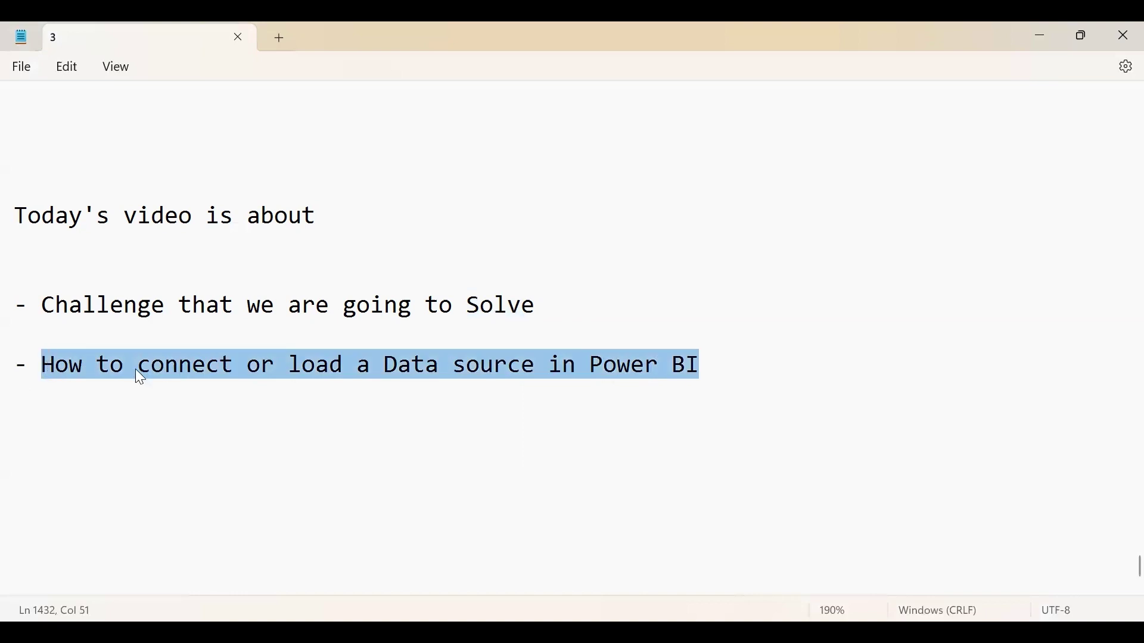
{"action": "left_click", "coordinate": [732, 360]}
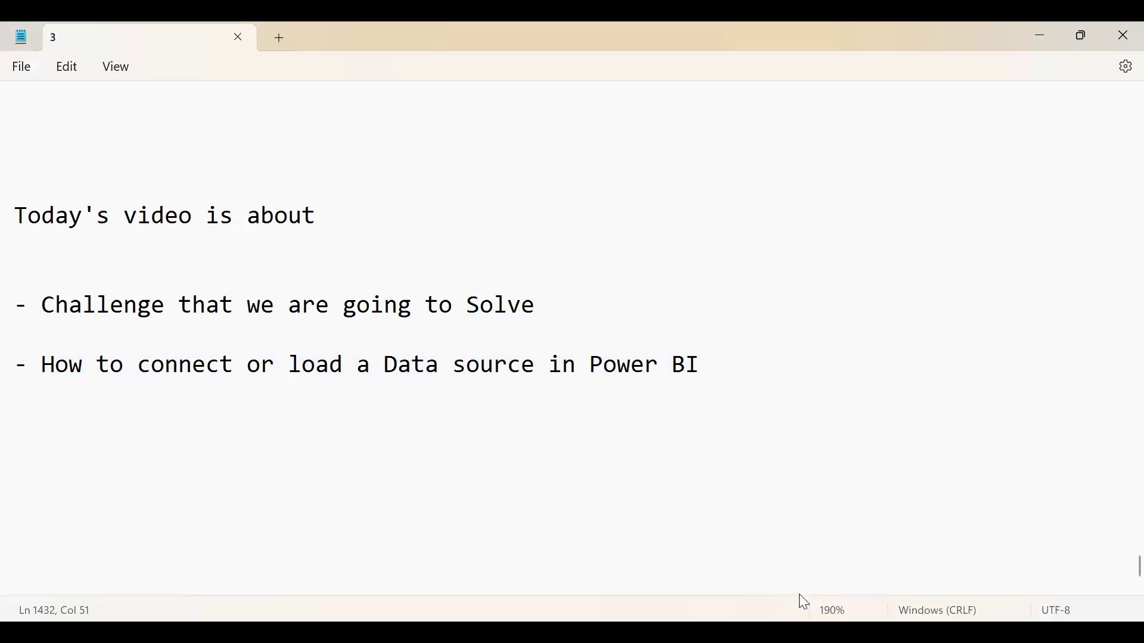
Step: Switch to the Module 1 - Challenge Excel workbook and zoom the sheet to 90%
{"action": "key", "text": "alt+Tab"}
{"action": "left_click", "coordinate": [995, 612]}
{"action": "left_click", "coordinate": [995, 612]}
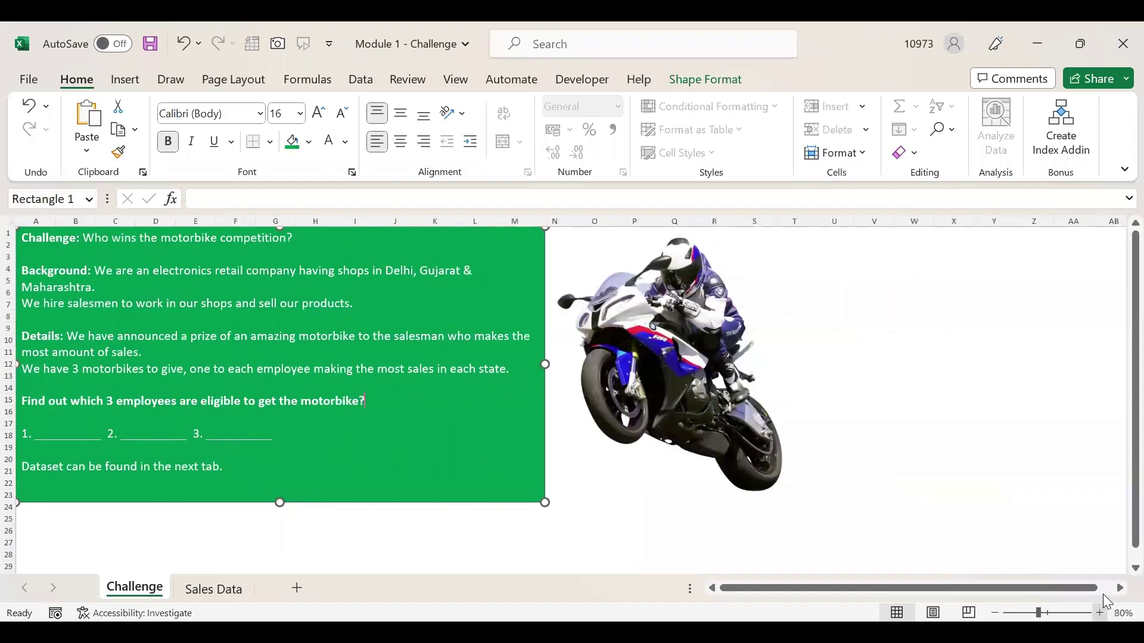
{"action": "left_click", "coordinate": [1099, 612]}
{"action": "left_click", "coordinate": [1099, 612]}
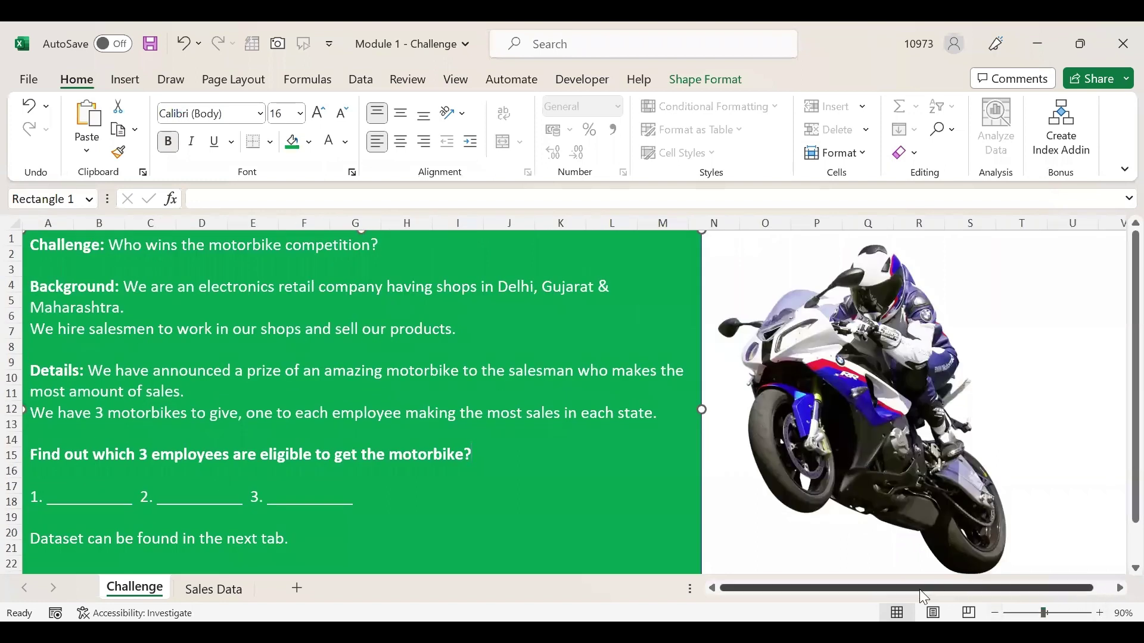
{"action": "left_click", "coordinate": [889, 584]}
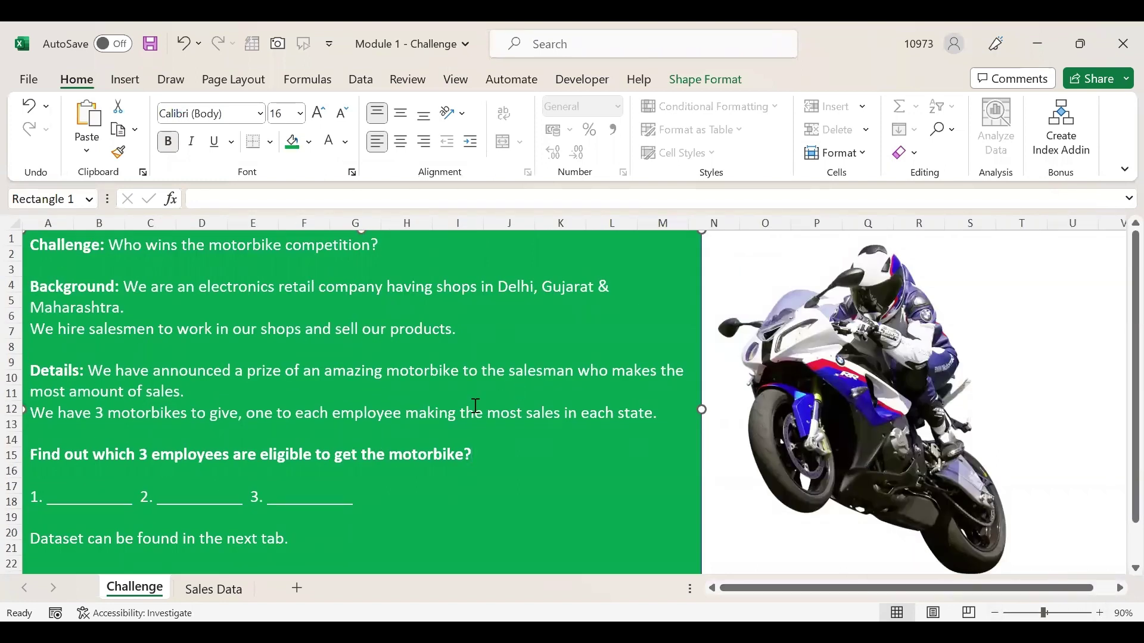
Step: Highlight the challenge question, the Background sentence, 'electronics' and the salesmen-hiring sentence
{"action": "left_click", "coordinate": [397, 244]}
{"action": "left_click_drag", "start_coordinate": [185, 252], "coordinate": [361, 243]}
{"action": "left_click", "coordinate": [146, 286]}
{"action": "left_click_drag", "start_coordinate": [163, 294], "coordinate": [182, 309]}
{"action": "left_click", "coordinate": [183, 309]}
{"action": "left_click_drag", "start_coordinate": [201, 290], "coordinate": [275, 292]}
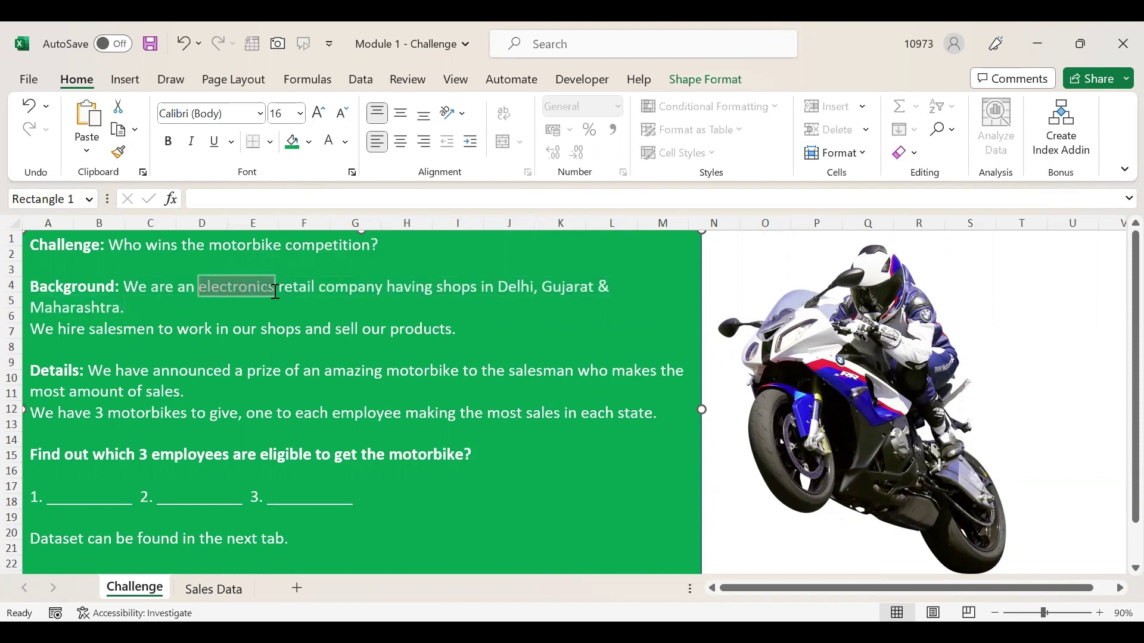
{"action": "left_click", "coordinate": [276, 291]}
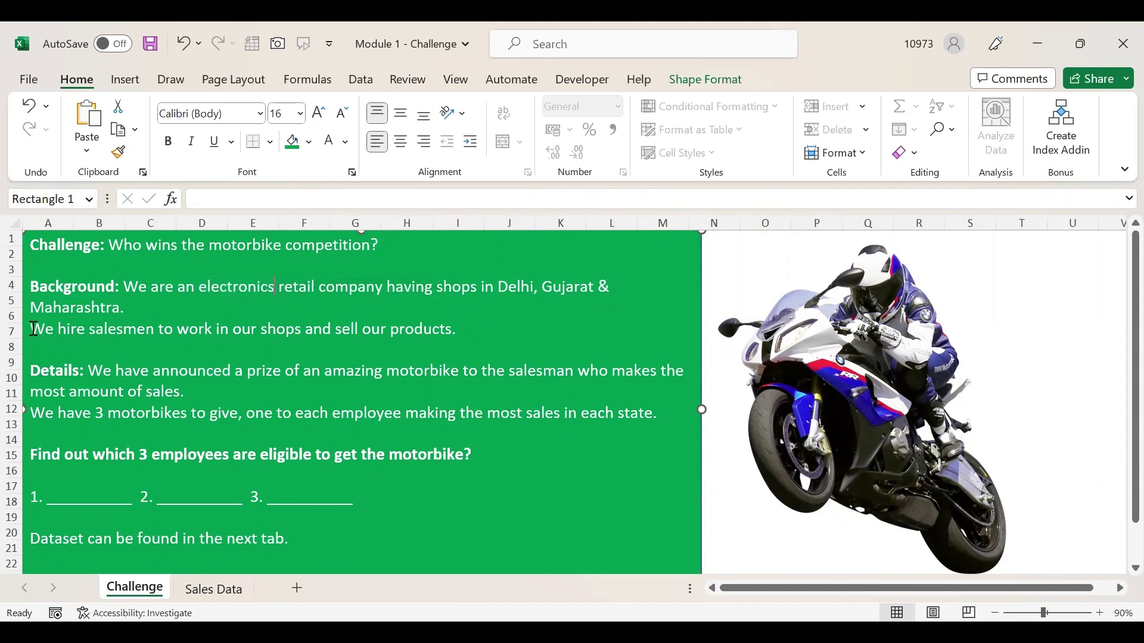
{"action": "left_click_drag", "start_coordinate": [33, 329], "coordinate": [455, 328]}
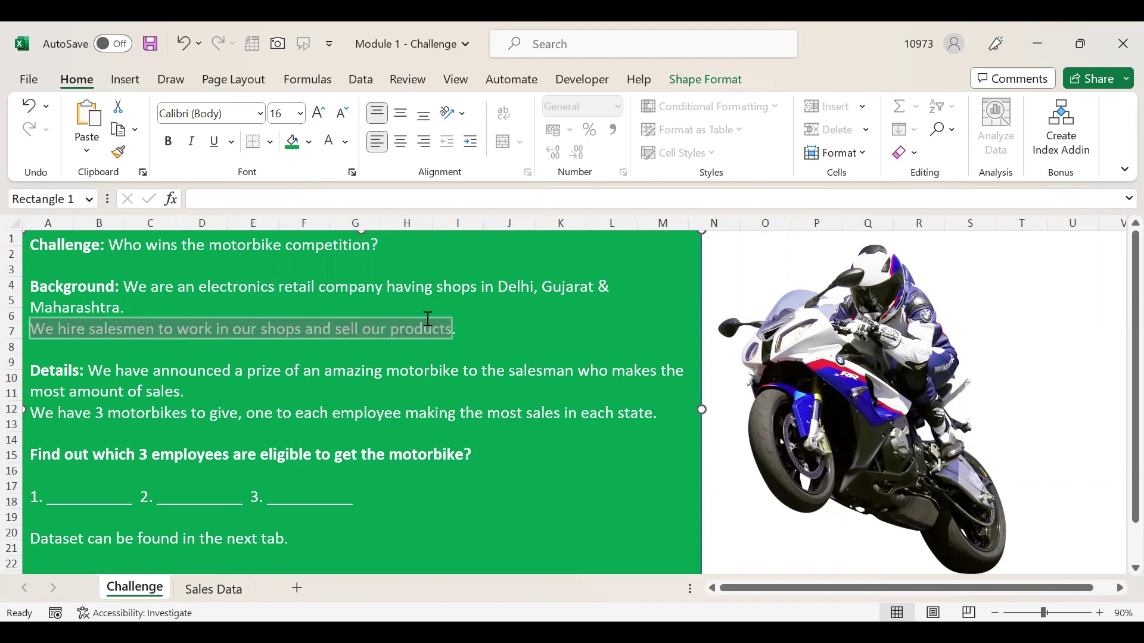
{"action": "left_click", "coordinate": [467, 327]}
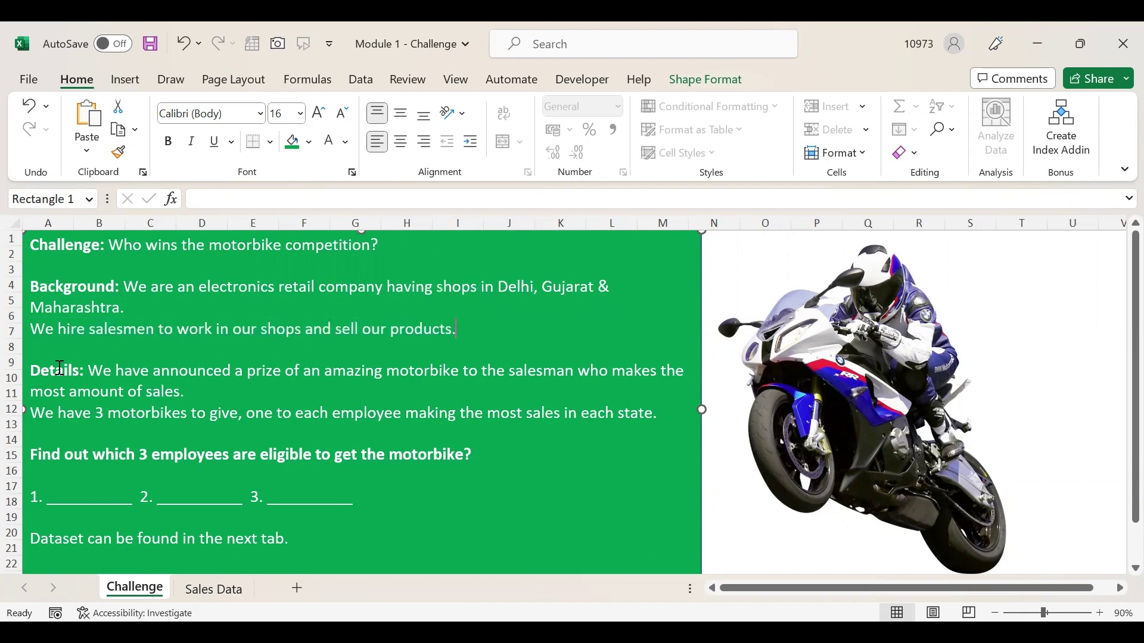
{"action": "key", "text": "ctrl+b"}
Step: Highlight the states Delhi and Gujarat and the eligible-employees question, then select the motorbike picture and text box
{"action": "left_click", "coordinate": [669, 412]}
{"action": "left_click_drag", "start_coordinate": [502, 288], "coordinate": [610, 288]}
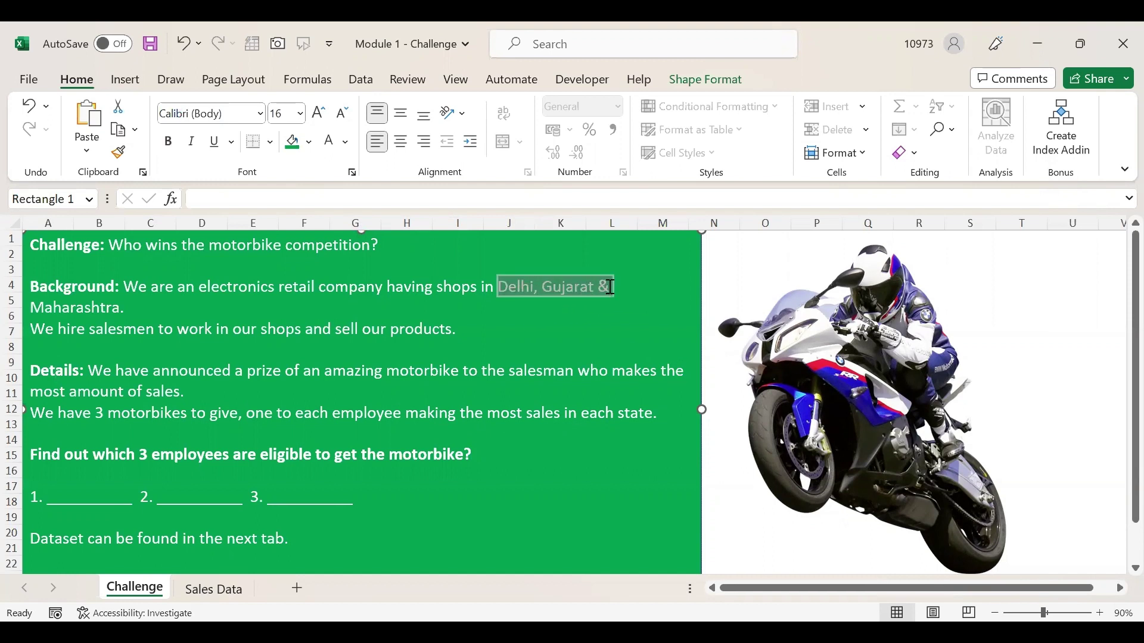
{"action": "left_click", "coordinate": [126, 308]}
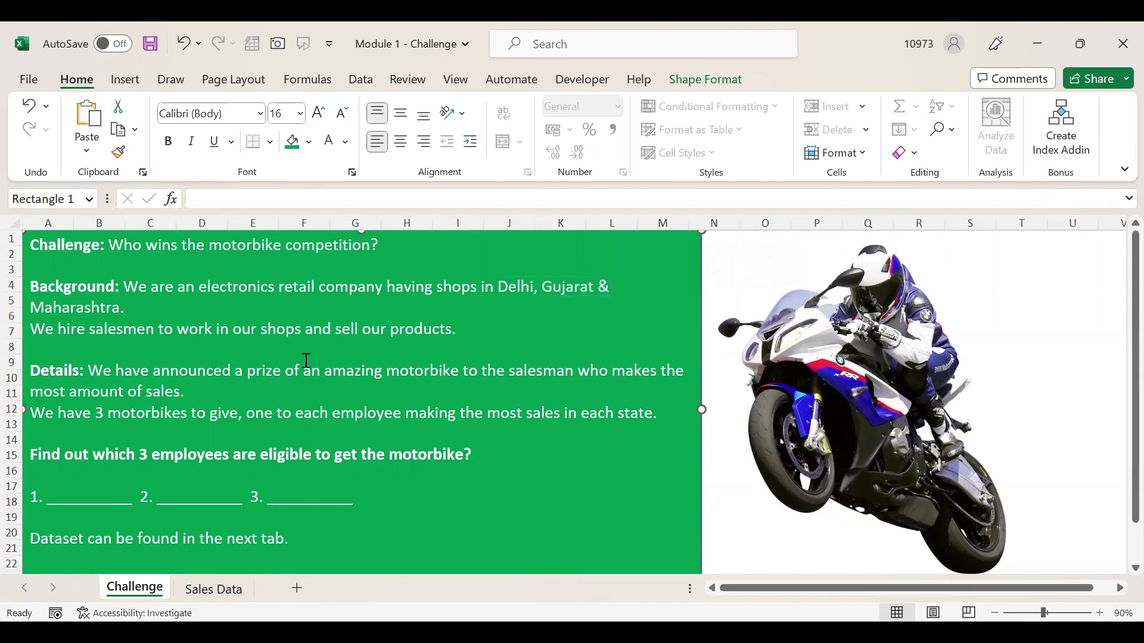
{"action": "left_click_drag", "start_coordinate": [35, 454], "coordinate": [326, 455]}
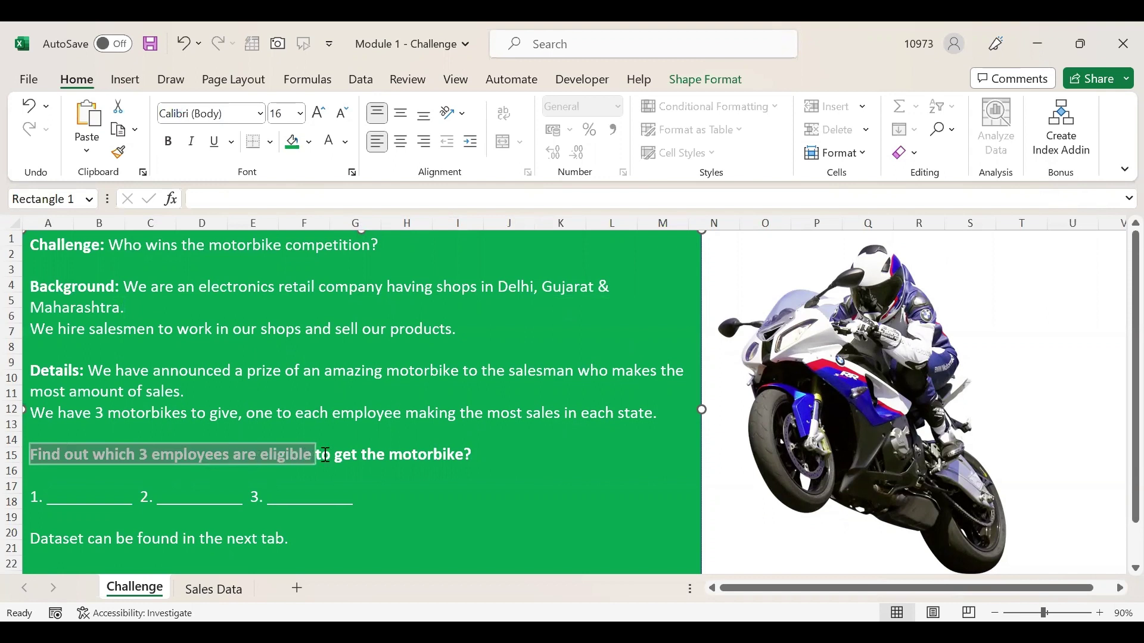
{"action": "left_click", "coordinate": [863, 431]}
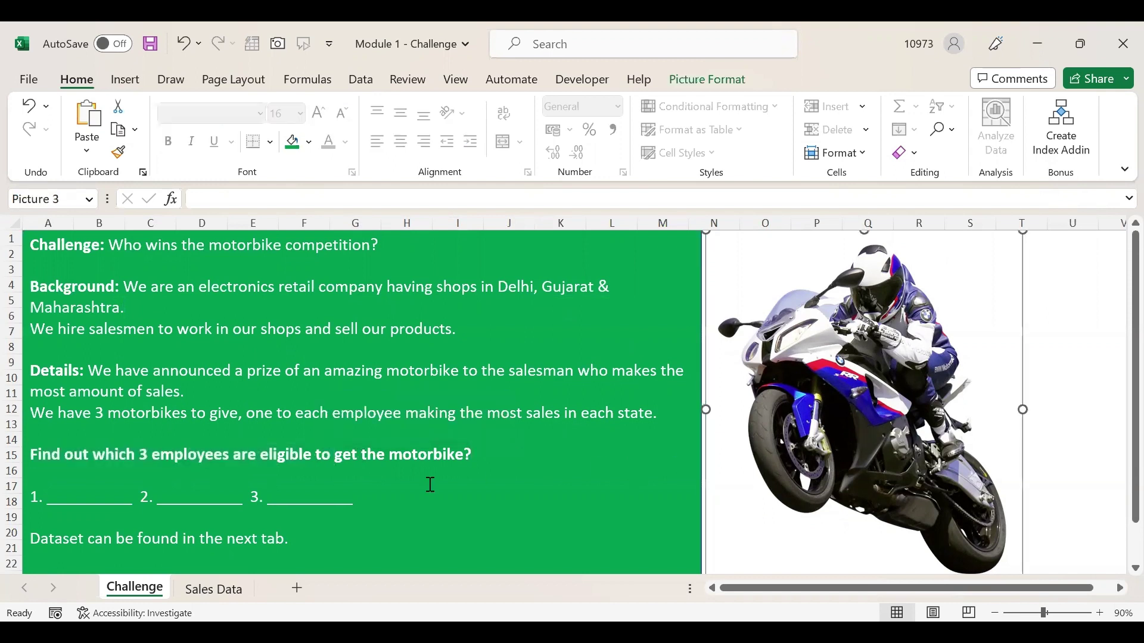
{"action": "scroll", "coordinate": [430, 484], "scroll_direction": "down", "scroll_amount": 1}
{"action": "left_click", "coordinate": [430, 484]}
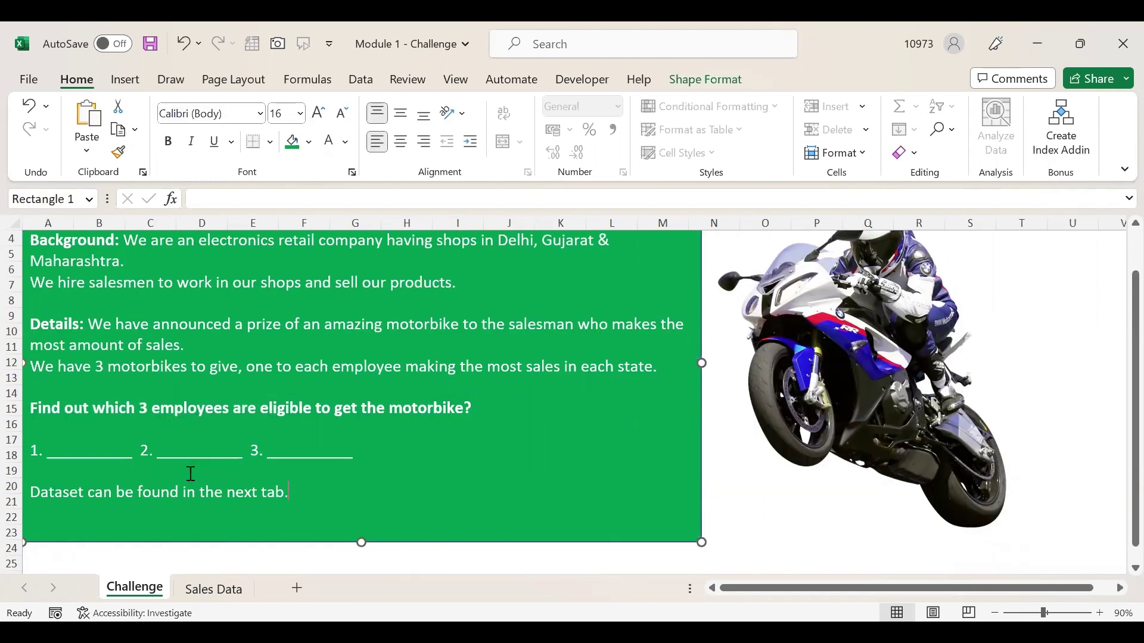
{"action": "scroll", "coordinate": [191, 474], "scroll_direction": "up", "scroll_amount": 1}
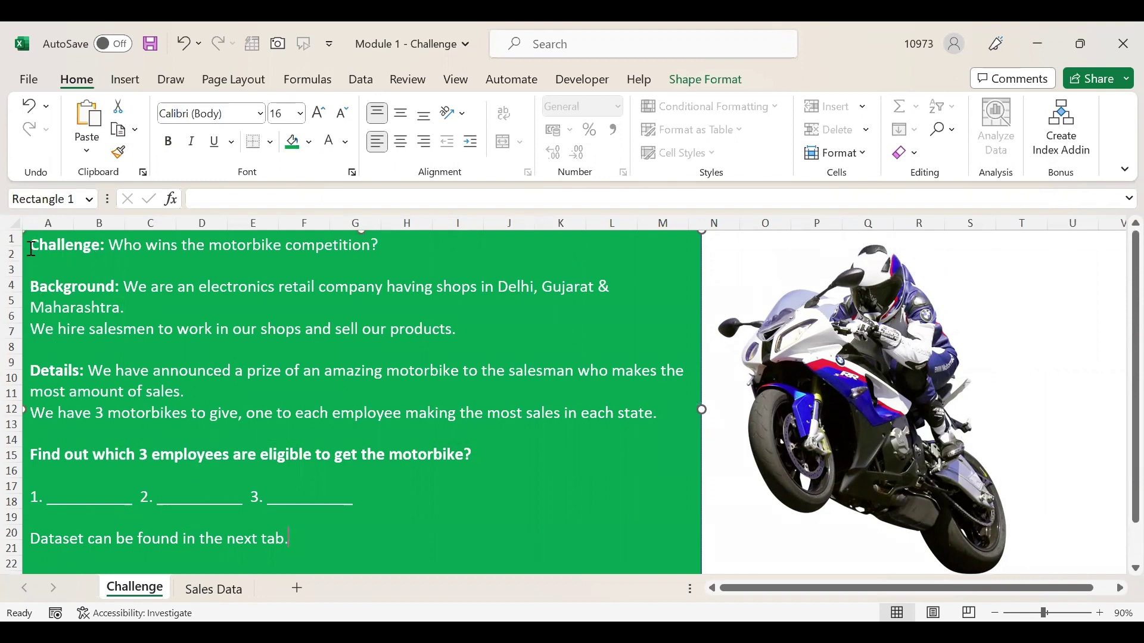
{"action": "left_click", "coordinate": [234, 590]}
{"action": "left_click", "coordinate": [134, 248]}
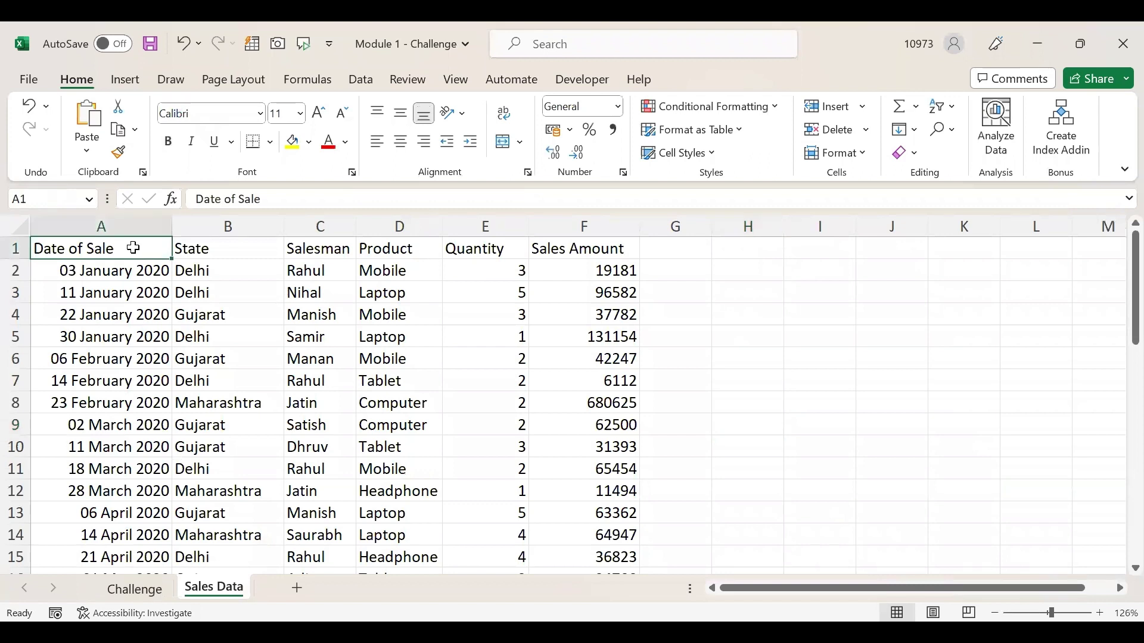
{"action": "left_click", "coordinate": [133, 226]}
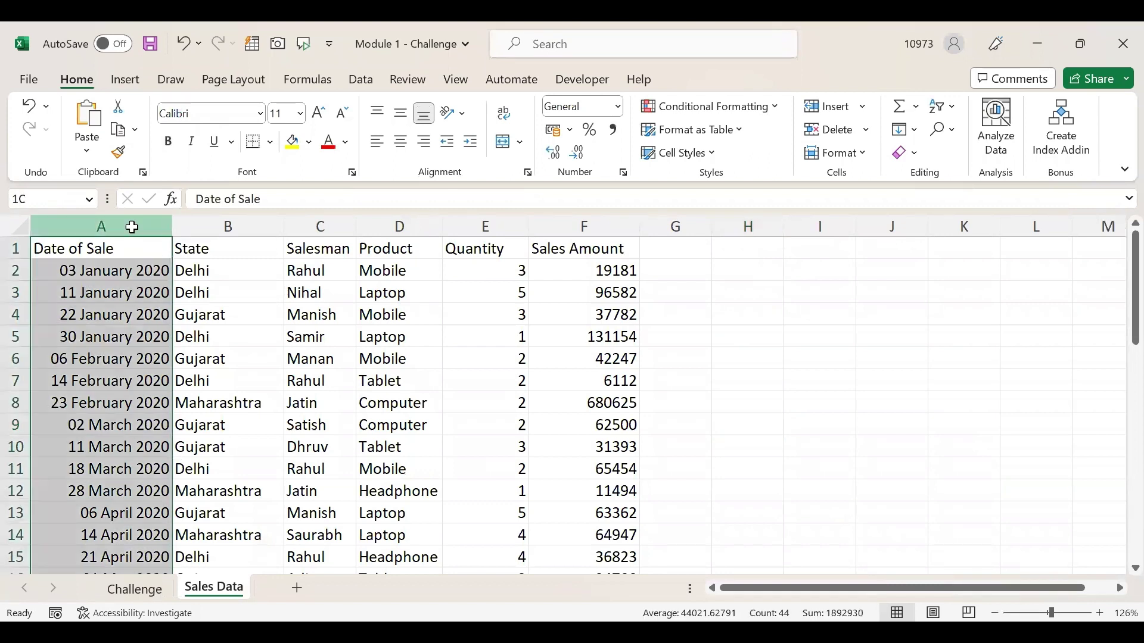
{"action": "left_click", "coordinate": [255, 226]}
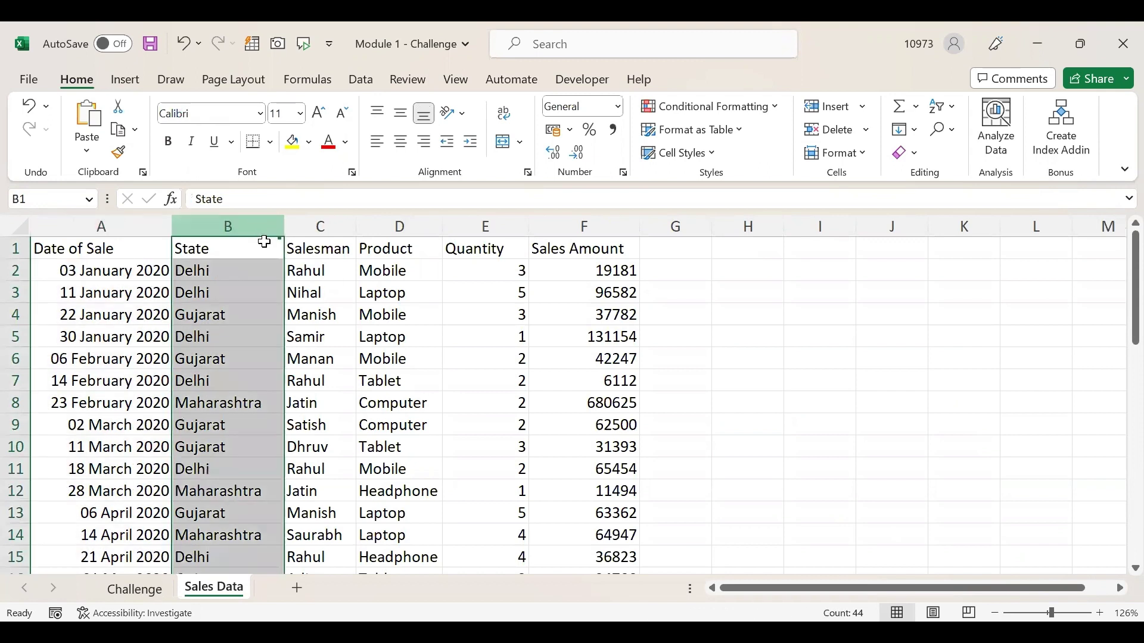
{"action": "left_click", "coordinate": [329, 249]}
{"action": "left_click", "coordinate": [410, 251]}
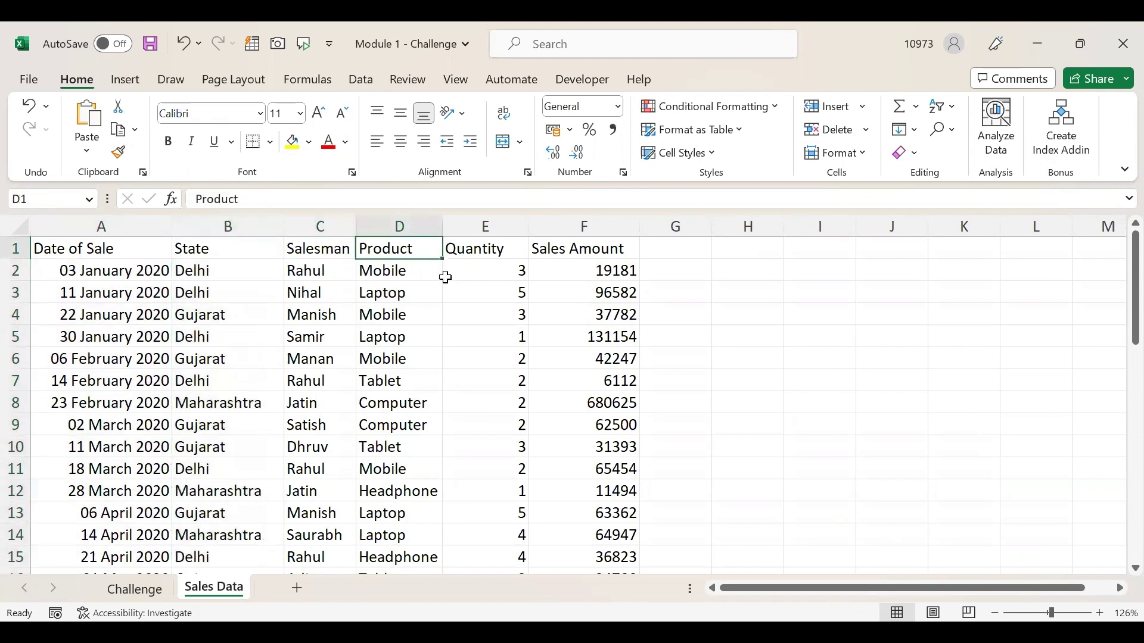
{"action": "left_click", "coordinate": [464, 249]}
{"action": "left_click", "coordinate": [603, 246]}
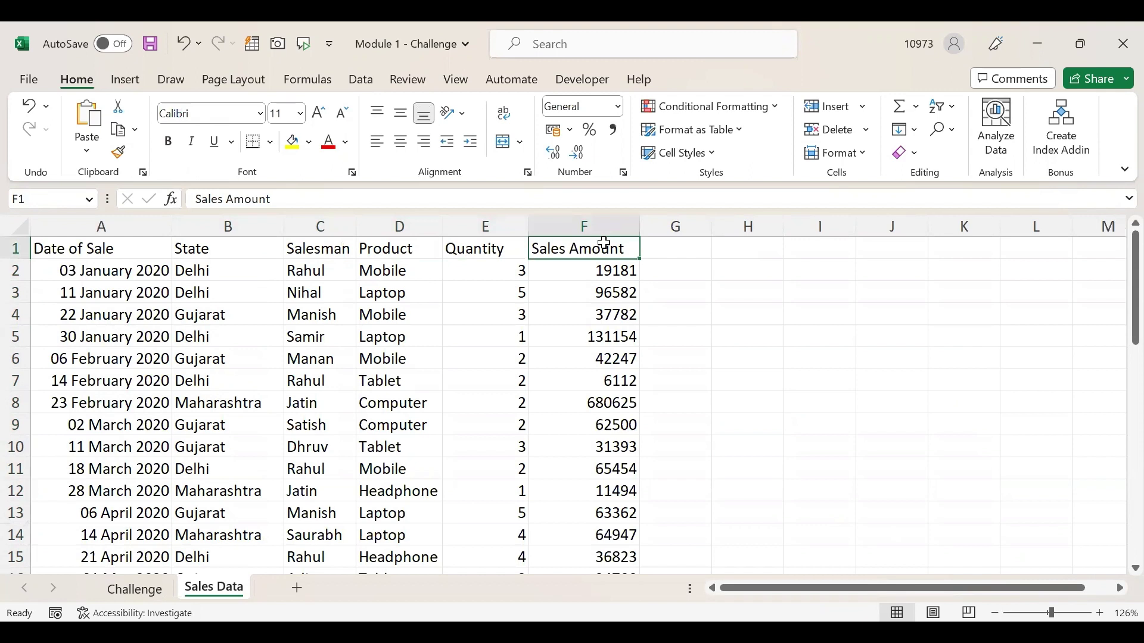
{"action": "left_click", "coordinate": [283, 464]}
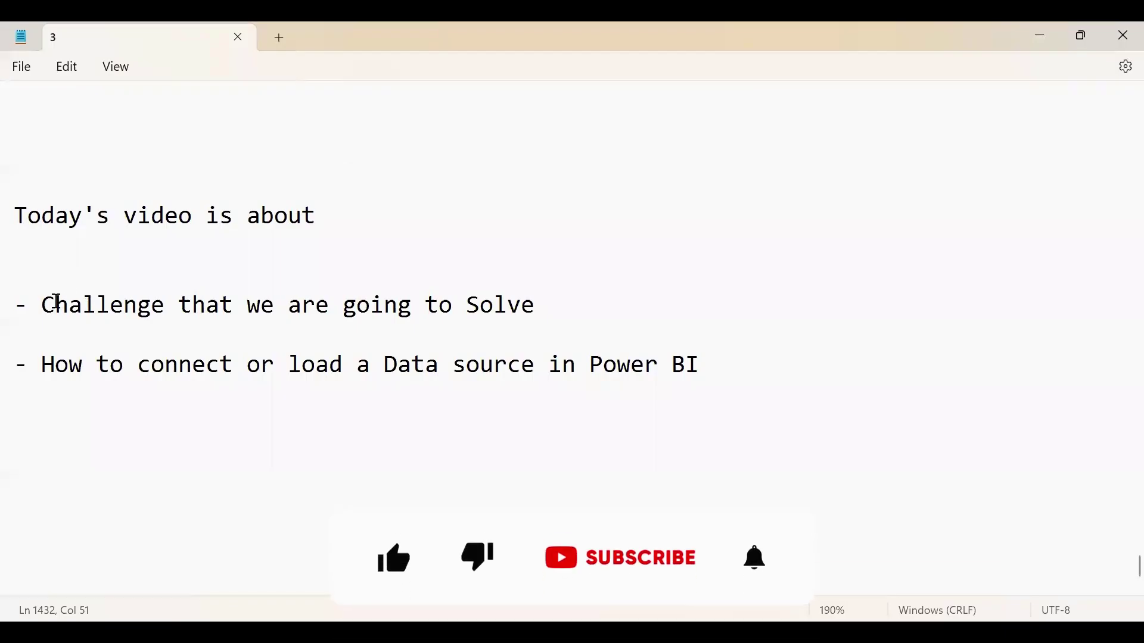
{"action": "left_click_drag", "start_coordinate": [43, 305], "coordinate": [551, 305]}
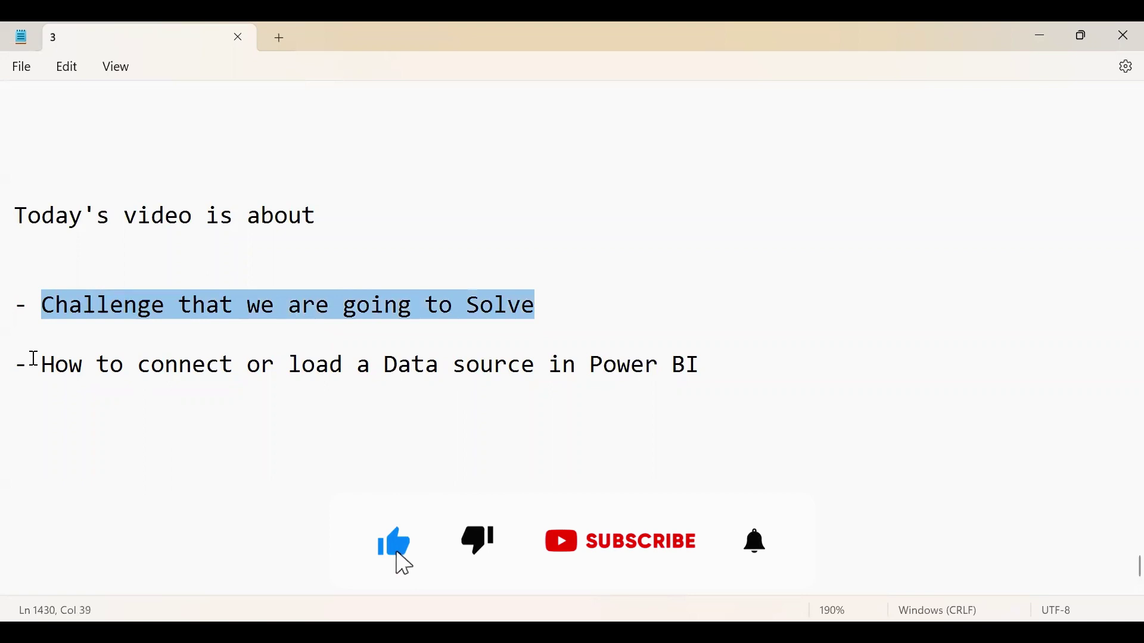
{"action": "left_click_drag", "start_coordinate": [41, 365], "coordinate": [702, 367]}
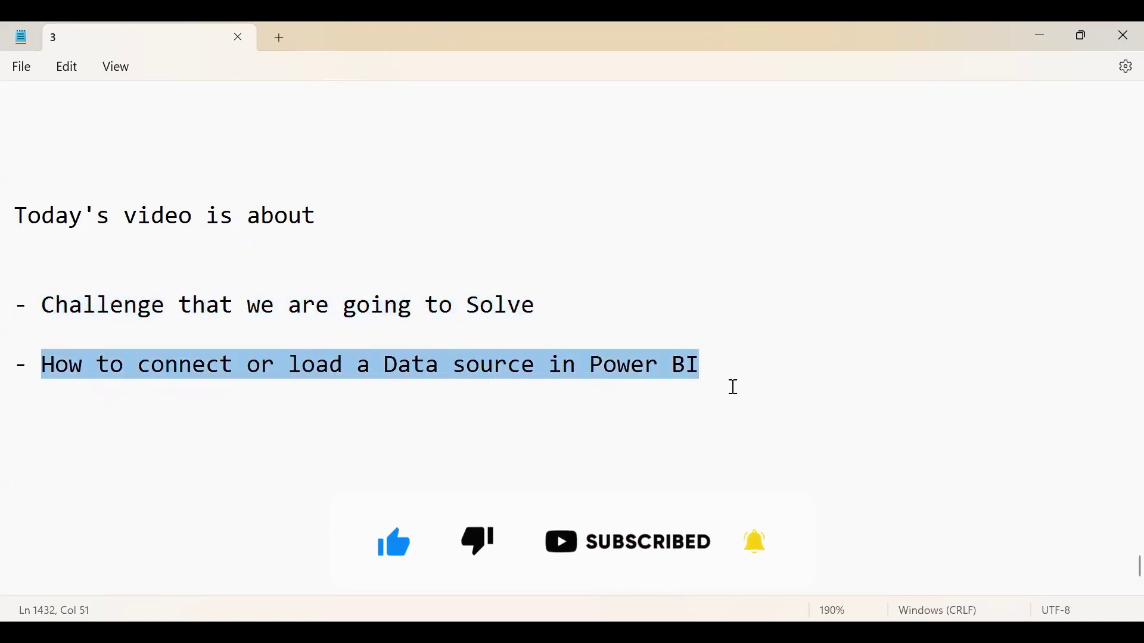
{"action": "left_click", "coordinate": [796, 366]}
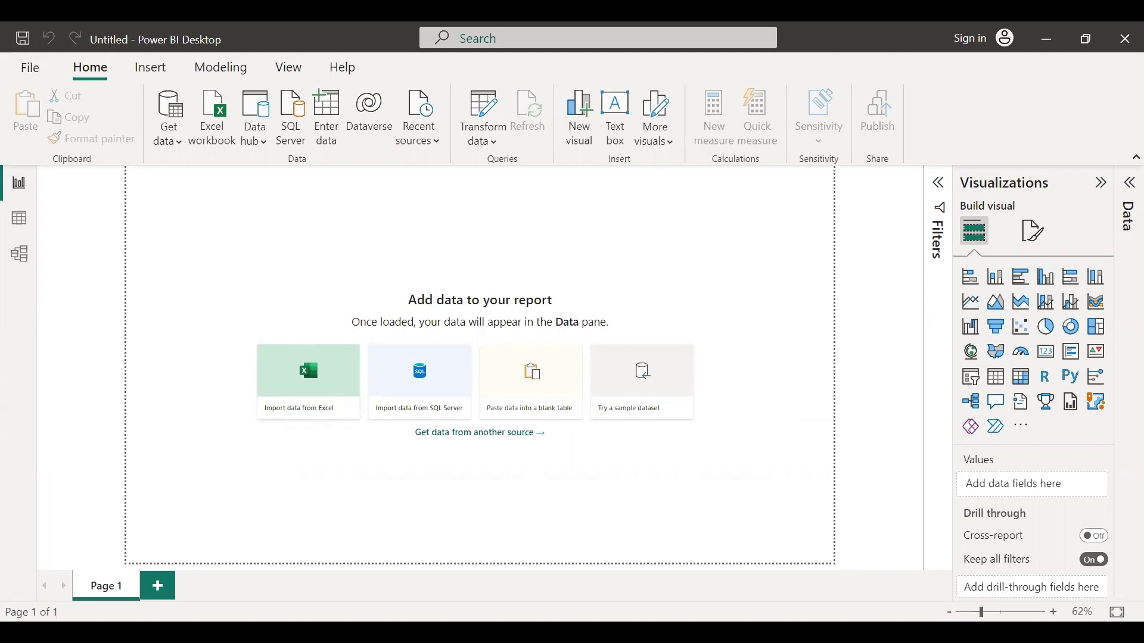
{"action": "key", "text": "alt+Tab"}
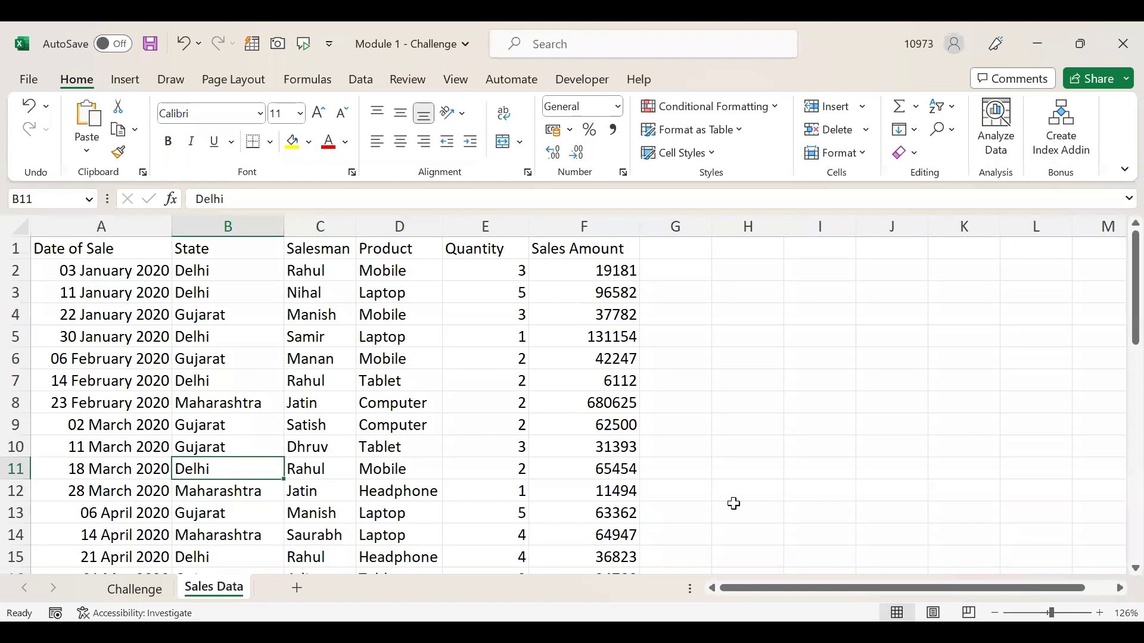
{"action": "key", "text": "alt+Tab"}
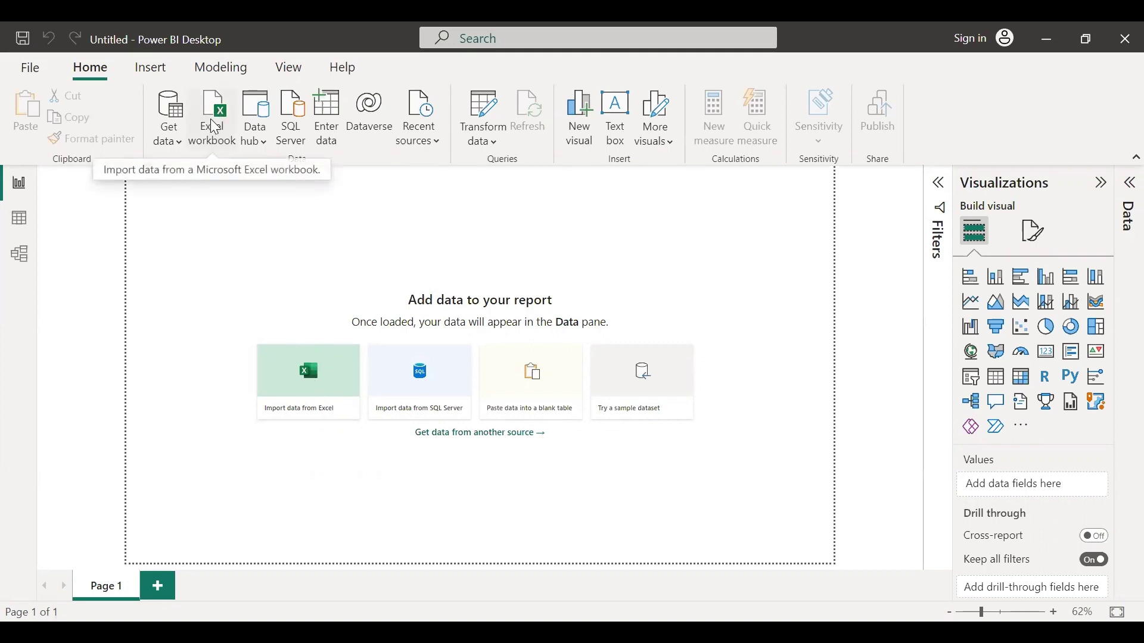
{"action": "left_click", "coordinate": [179, 152]}
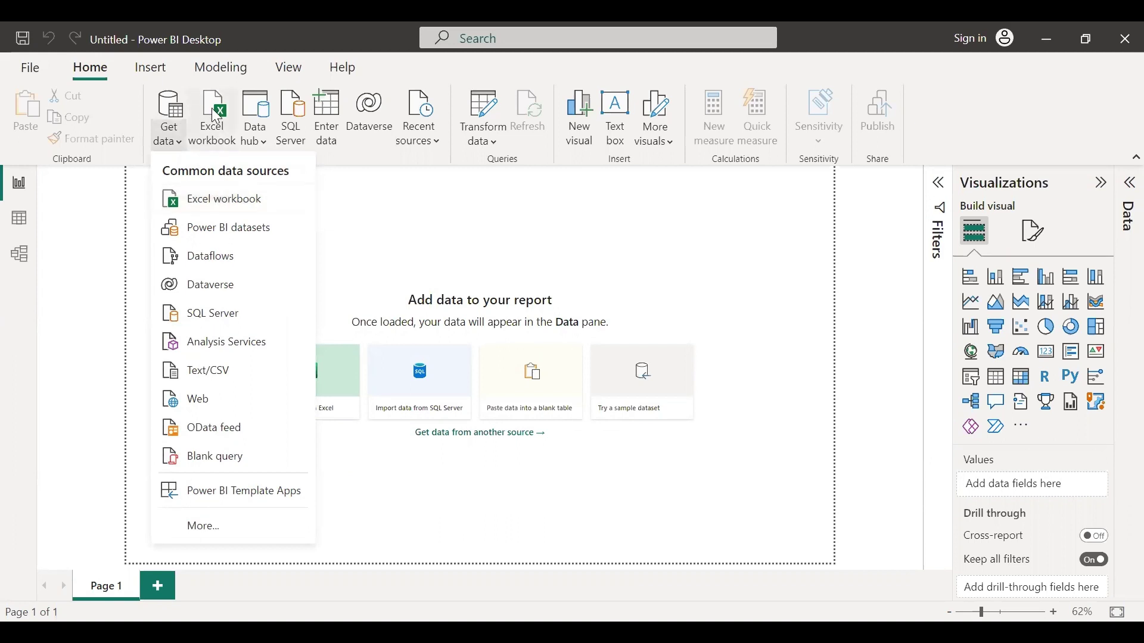
{"action": "left_click", "coordinate": [421, 252]}
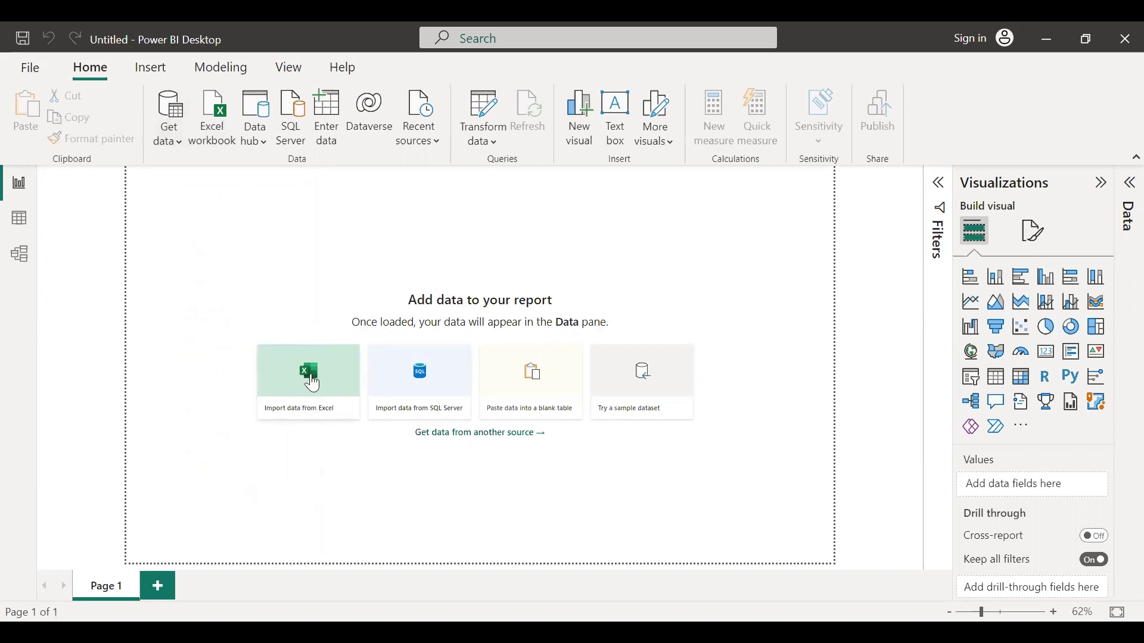
Step: Import the Module 1 - Challenge workbook from the Downloads folder using Import data from Excel
{"action": "left_click", "coordinate": [341, 377]}
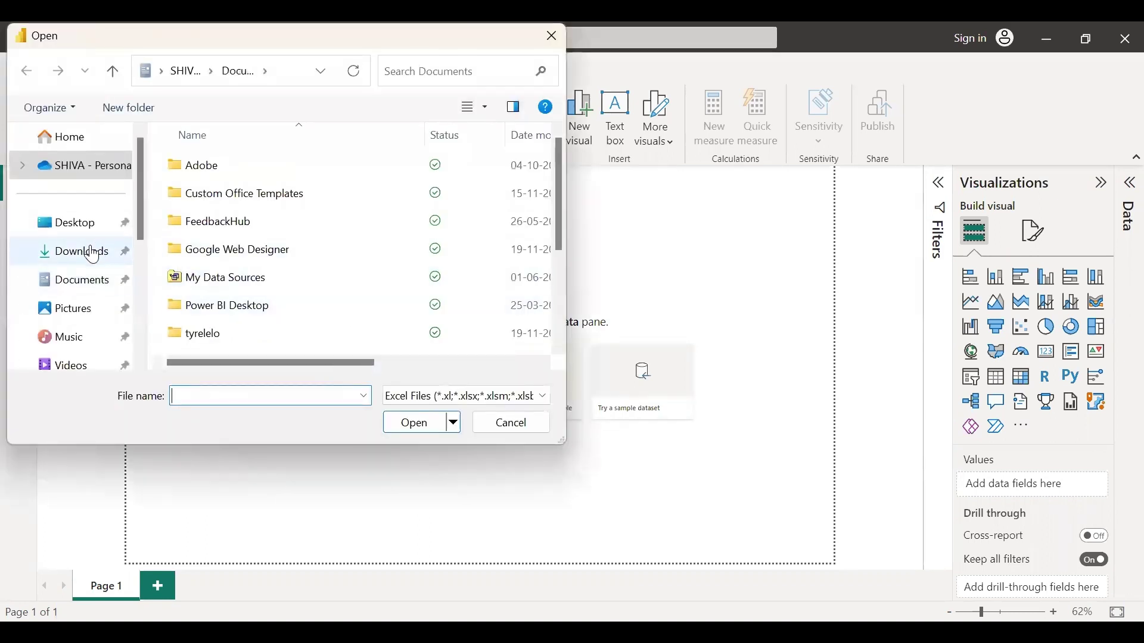
{"action": "left_click", "coordinate": [92, 255]}
{"action": "left_click", "coordinate": [181, 223]}
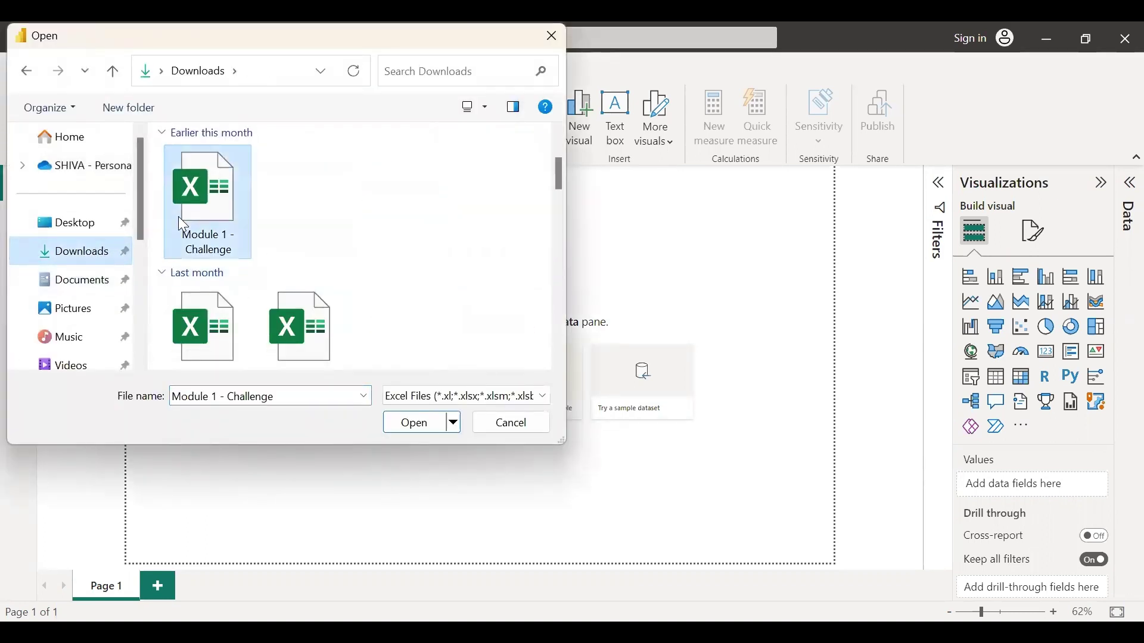
{"action": "left_click", "coordinate": [421, 427]}
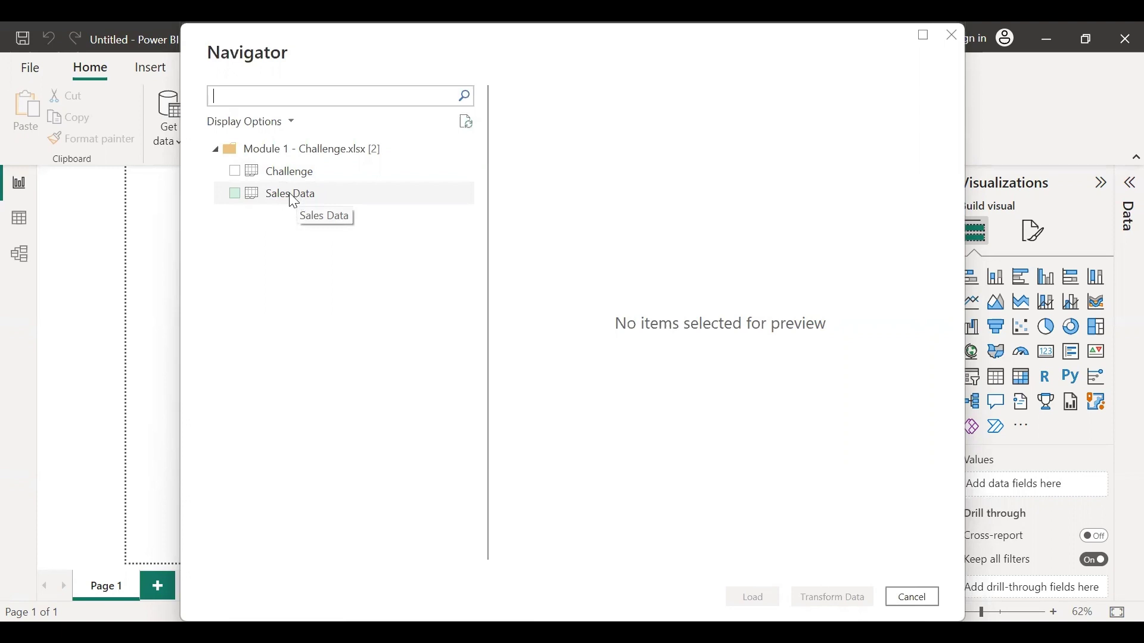
Step: Tick the Sales Data sheet in Navigator, review its preview, and load it
{"action": "left_click", "coordinate": [234, 194]}
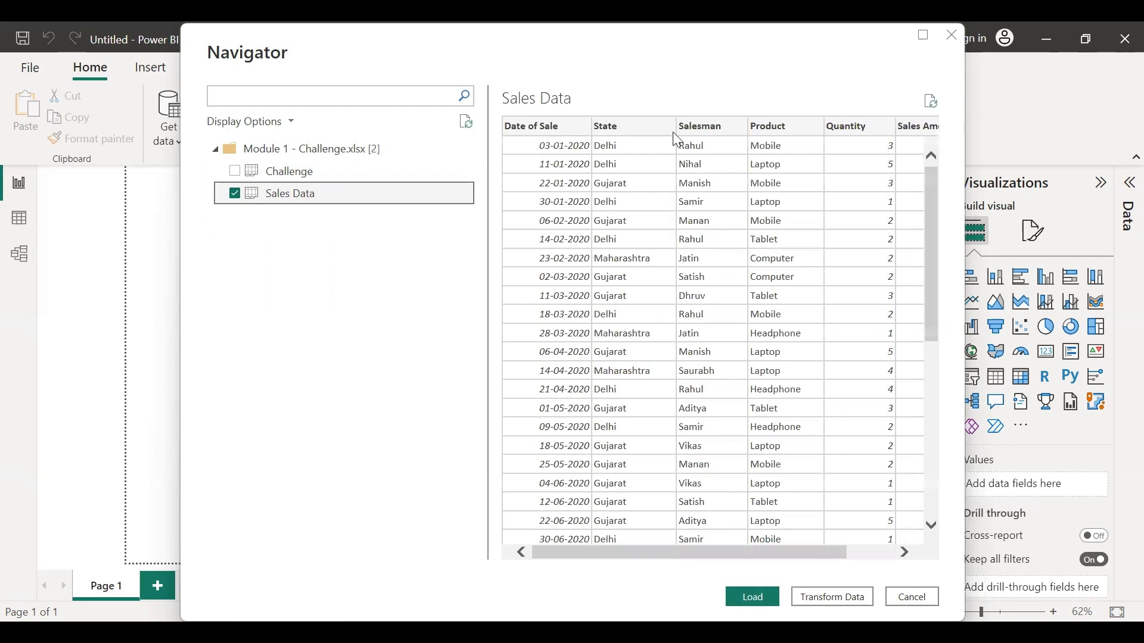
{"action": "left_click_drag", "start_coordinate": [799, 552], "coordinate": [691, 544]}
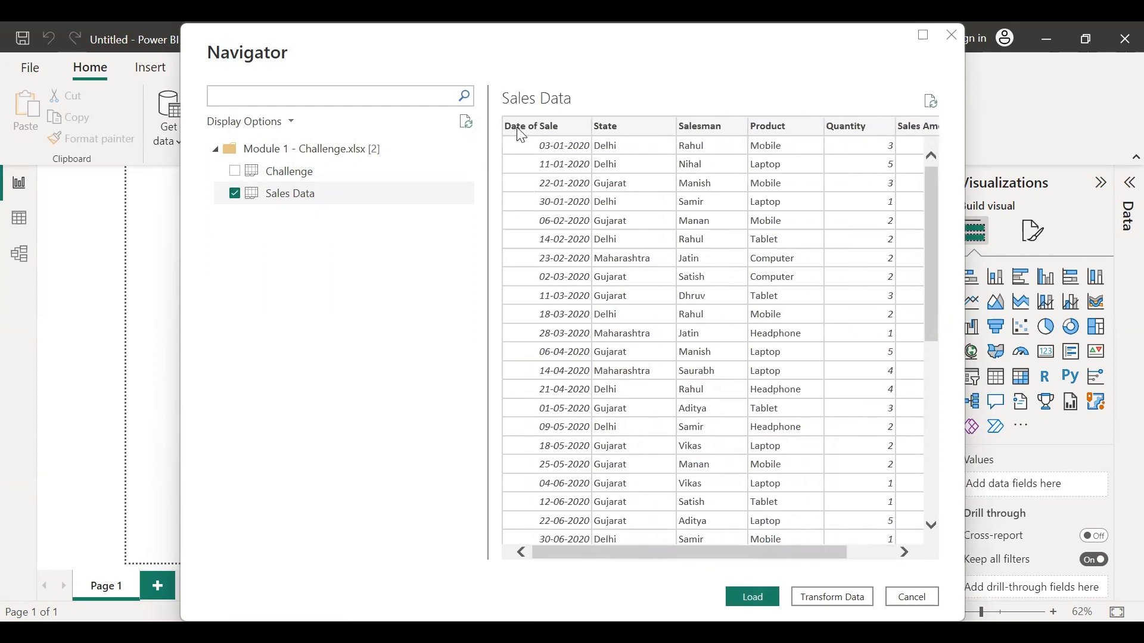
{"action": "mouse_move", "coordinate": [833, 557]}
{"action": "left_mouse_down"}
{"action": "mouse_move", "coordinate": [881, 560]}
{"action": "mouse_move", "coordinate": [822, 557]}
{"action": "left_mouse_up"}
{"action": "left_click", "coordinate": [753, 595]}
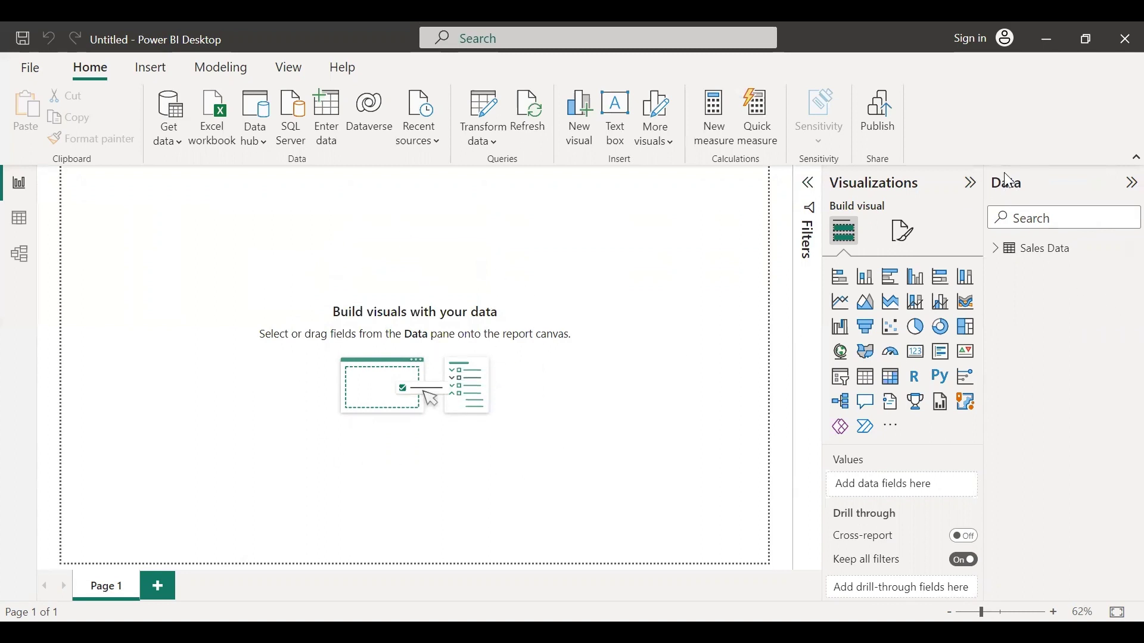
Step: Expand Sales Data in the Data pane to reveal its six fields
{"action": "left_click", "coordinate": [996, 255]}
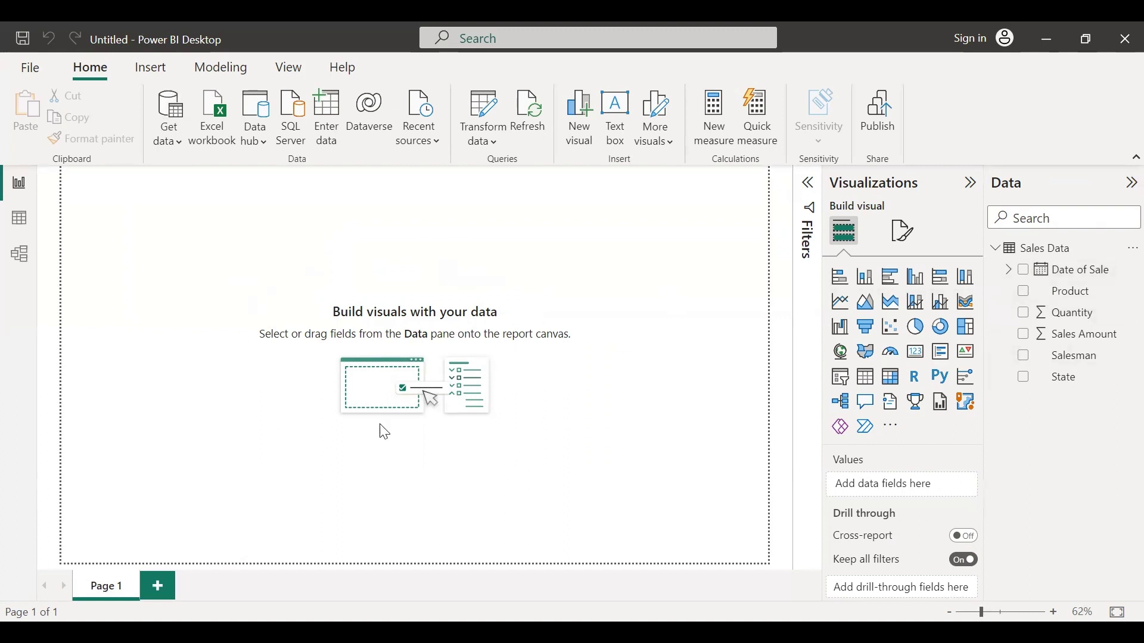
{"action": "left_click", "coordinate": [20, 225]}
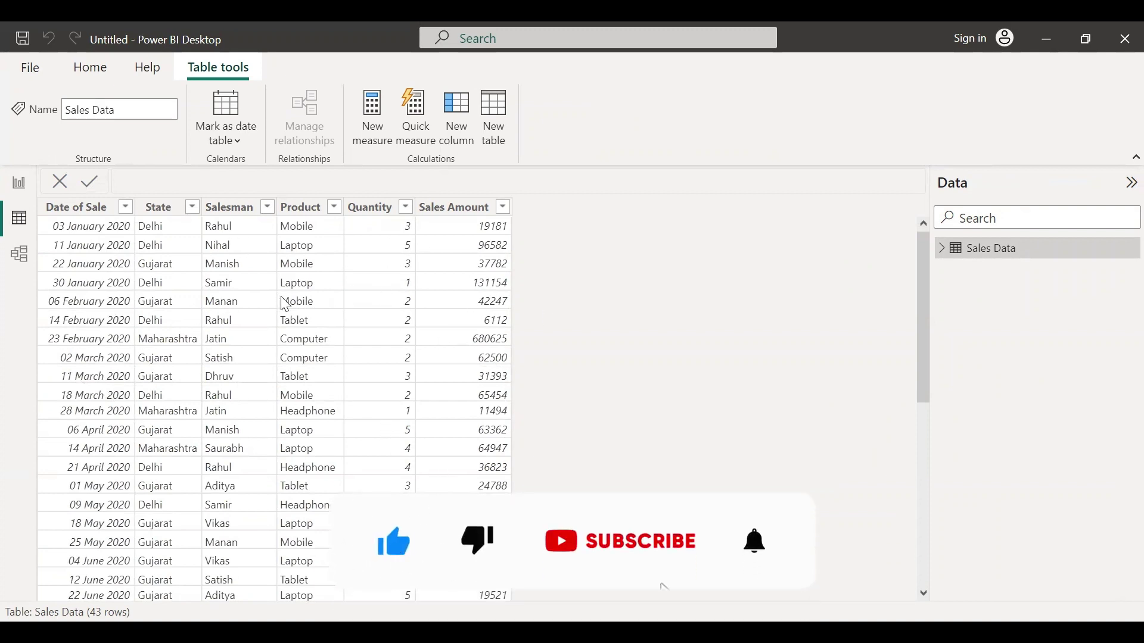
{"action": "left_click", "coordinate": [1007, 249]}
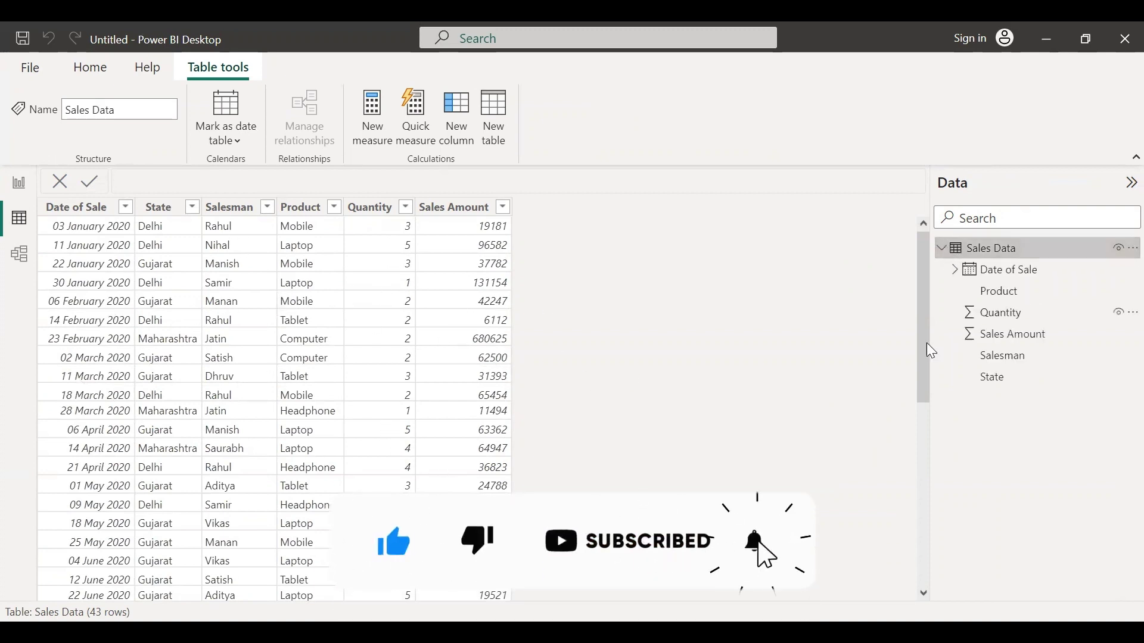